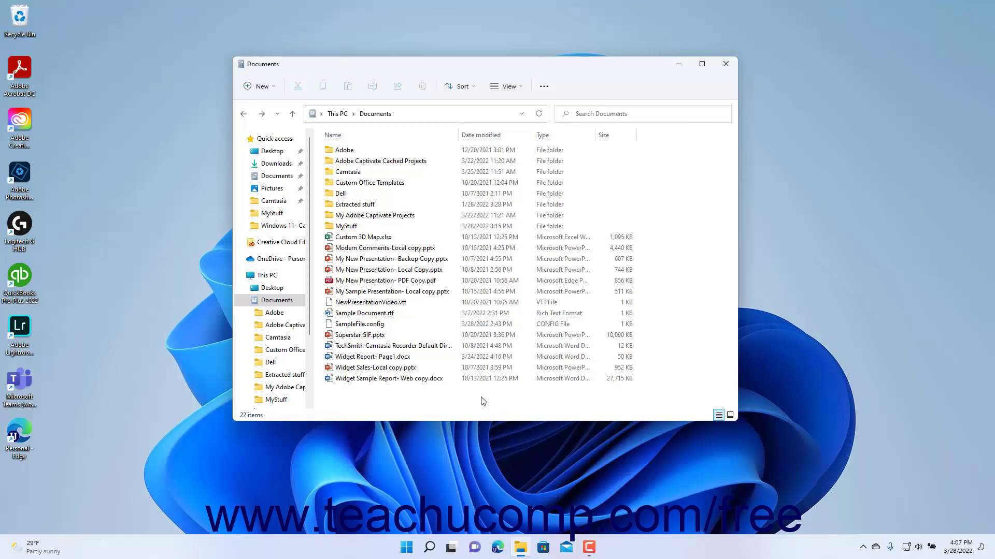
Step: Select Custom 3D Map.xlsx, deselect it via empty space, then select it again
{"action": "left_click", "coordinate": [373, 239]}
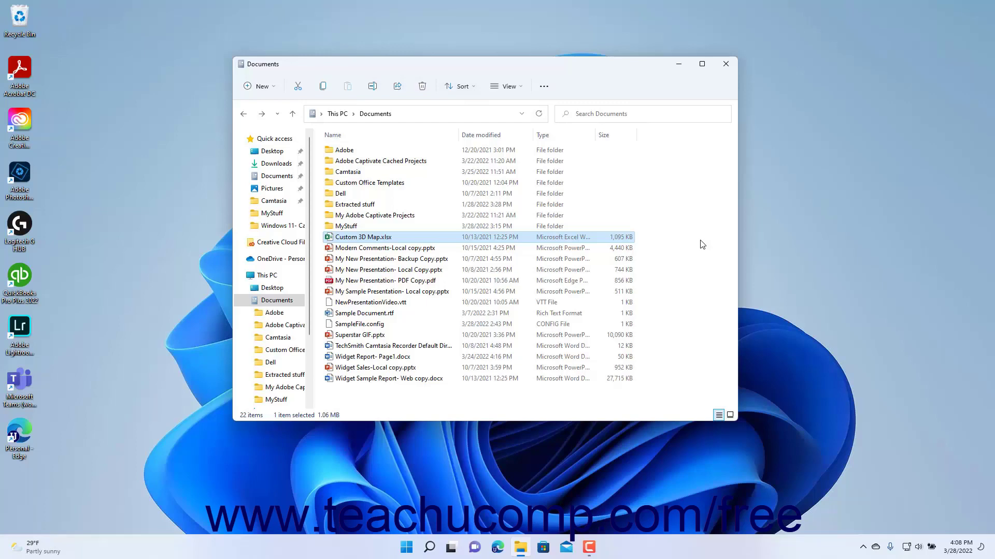
{"action": "left_click", "coordinate": [716, 216]}
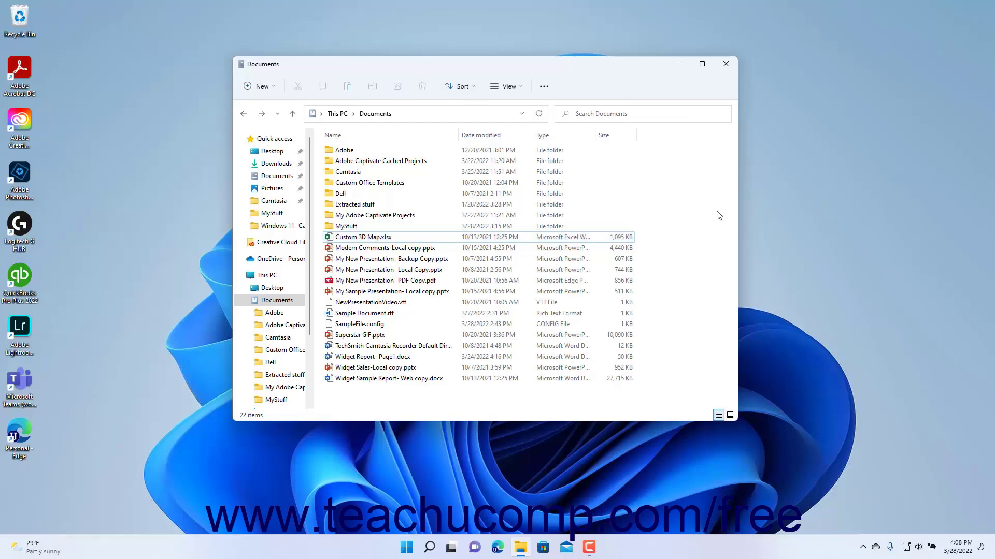
{"action": "left_click", "coordinate": [436, 239]}
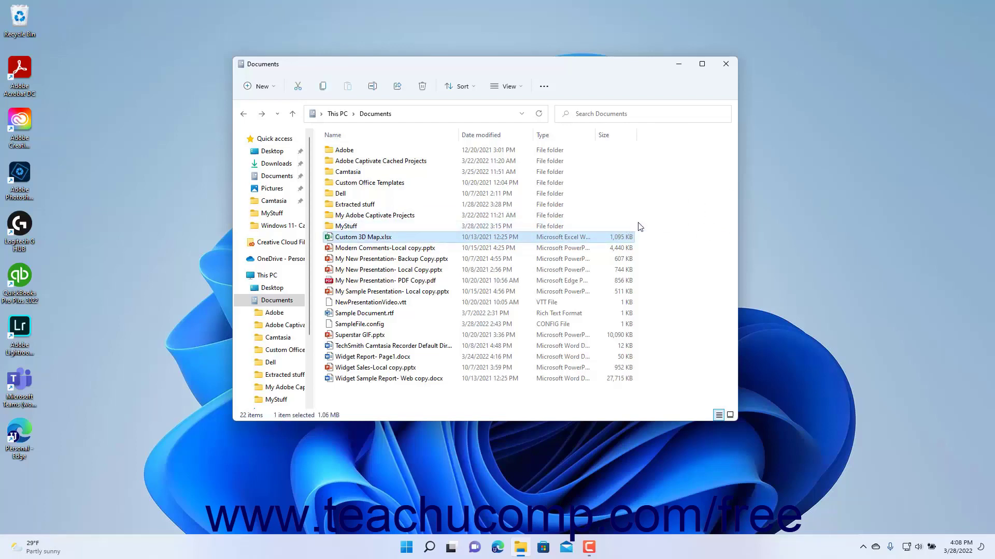
Step: Use Select none from the See more menu to clear the Custom 3D Map.xlsx selection
{"action": "left_click", "coordinate": [546, 89]}
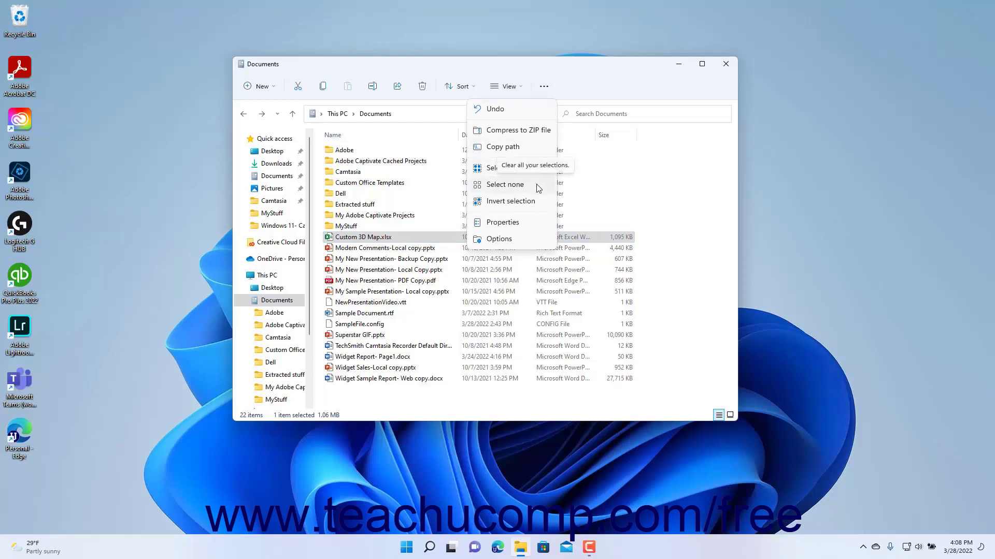
{"action": "left_click", "coordinate": [538, 189]}
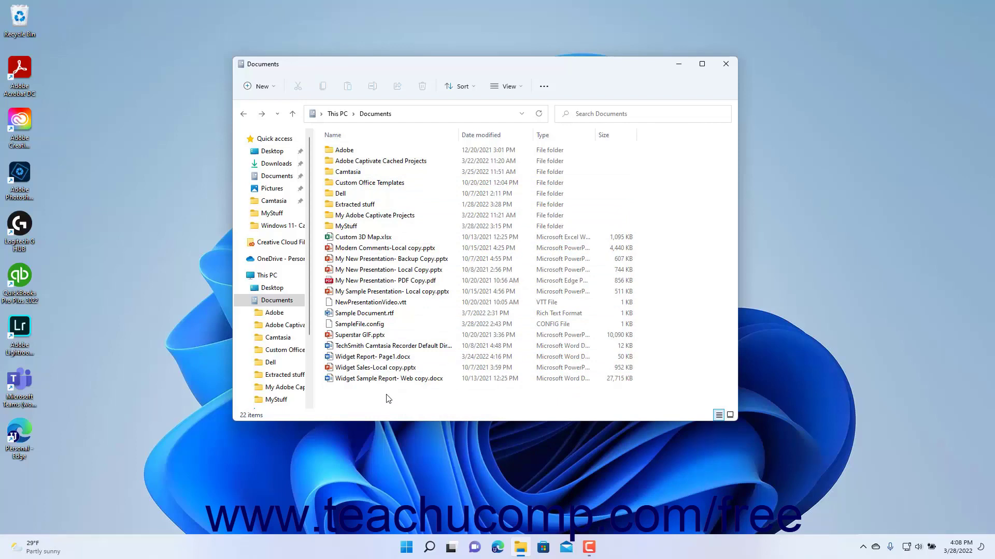
{"action": "left_click", "coordinate": [370, 380]}
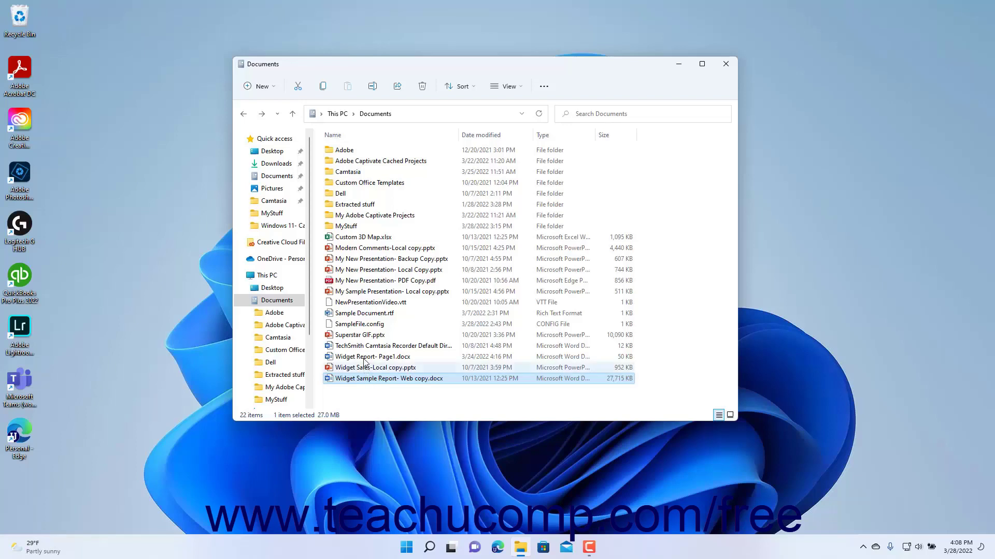
{"action": "left_click", "coordinate": [367, 357], "text": "ctrl"}
{"action": "left_click", "coordinate": [369, 346], "text": "ctrl"}
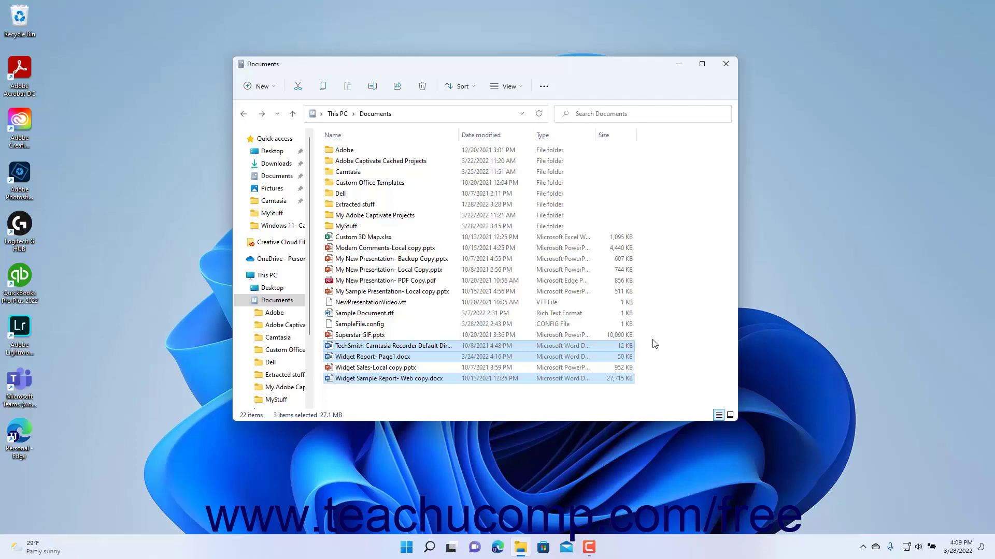
{"action": "left_click", "coordinate": [671, 340]}
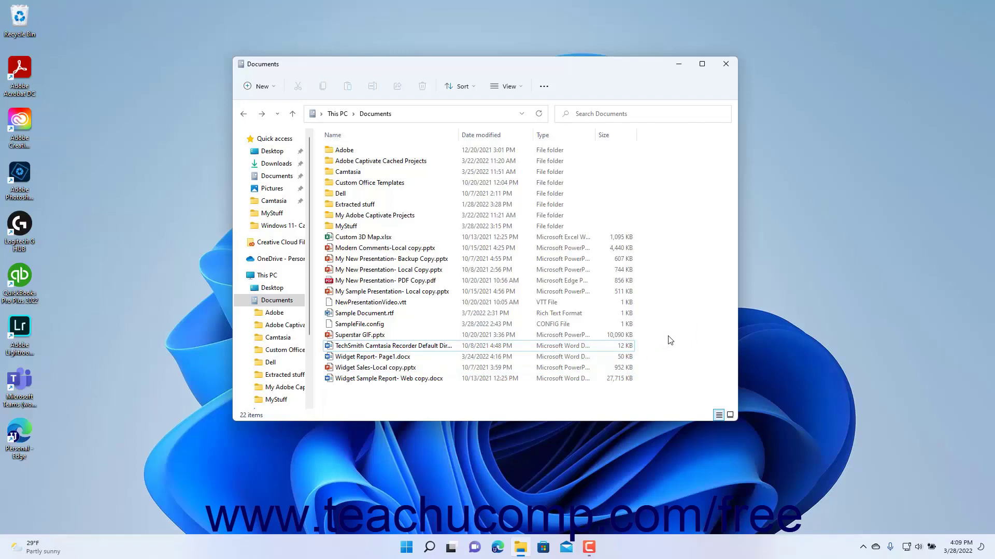
{"action": "left_click", "coordinate": [390, 252]}
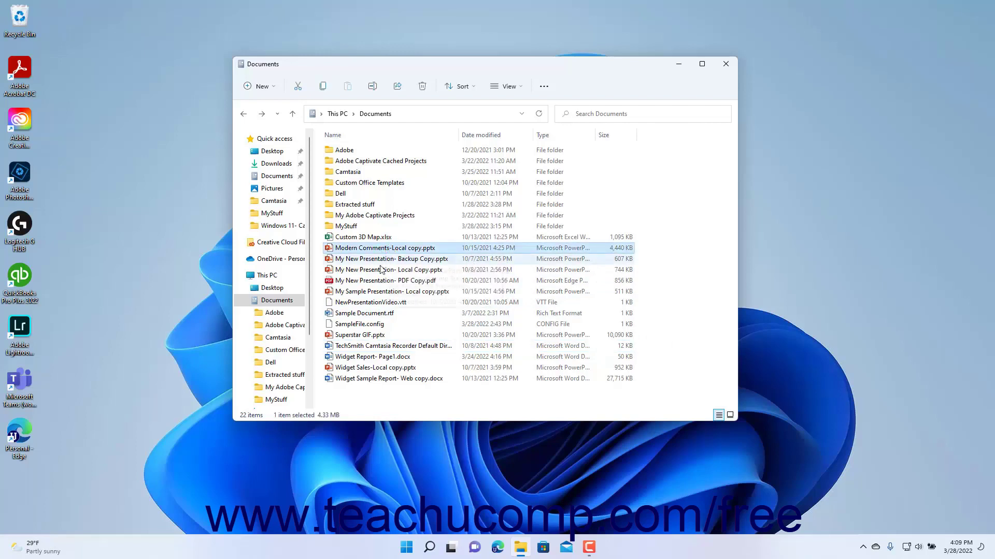
{"action": "mouse_move", "coordinate": [379, 292]}
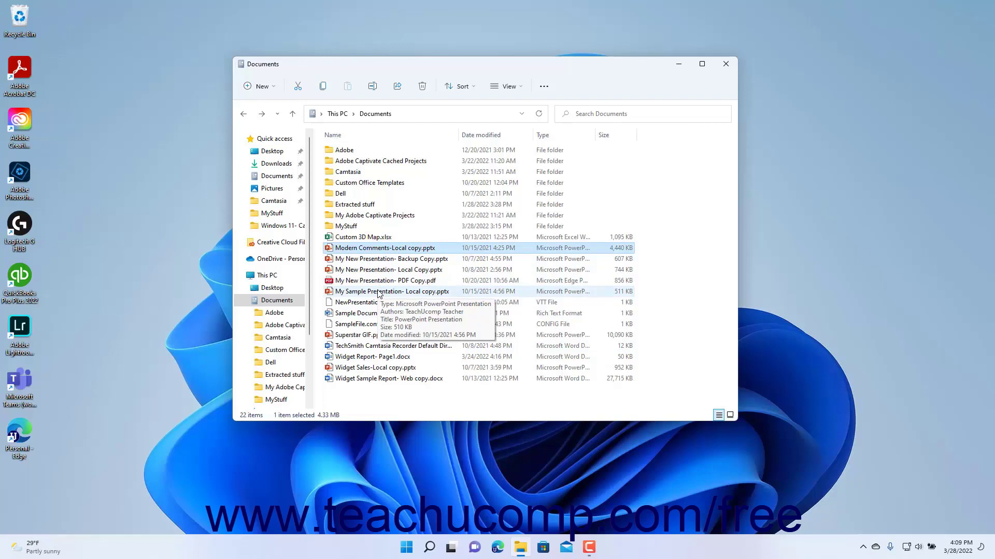
{"action": "left_click", "coordinate": [379, 293], "text": "shift"}
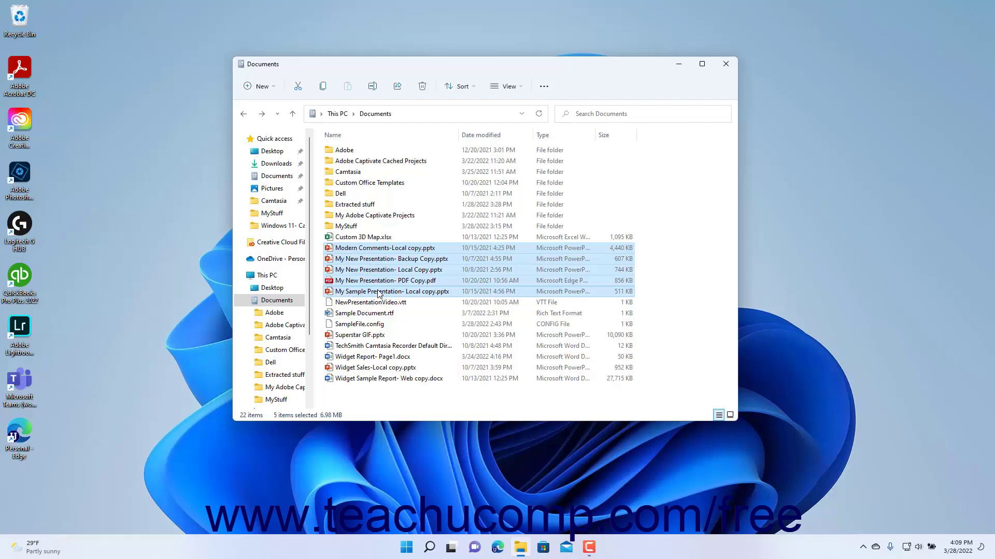
{"action": "left_click", "coordinate": [681, 299]}
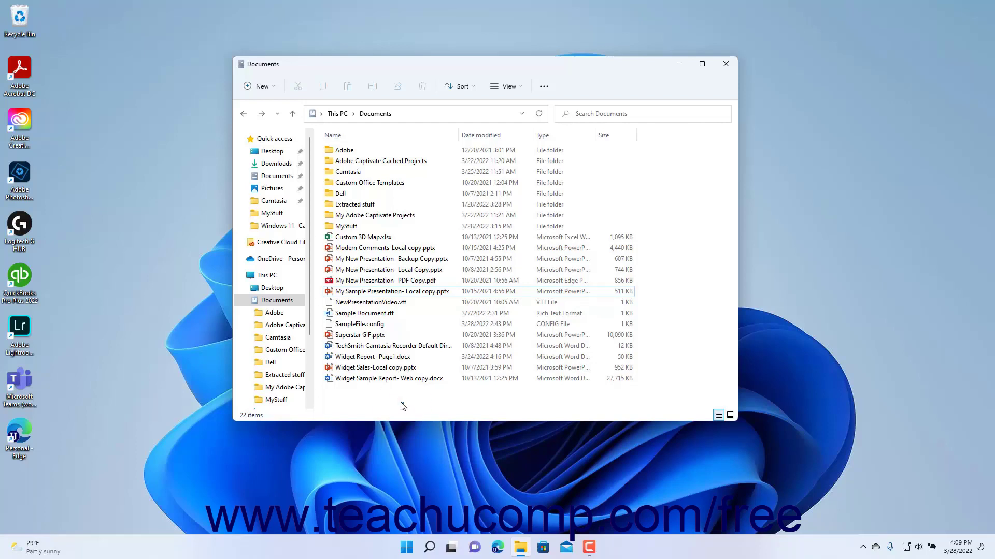
{"action": "mouse_move", "coordinate": [403, 404]}
{"action": "left_mouse_down"}
{"action": "mouse_move", "coordinate": [382, 375]}
{"action": "mouse_move", "coordinate": [384, 308]}
{"action": "left_mouse_up"}
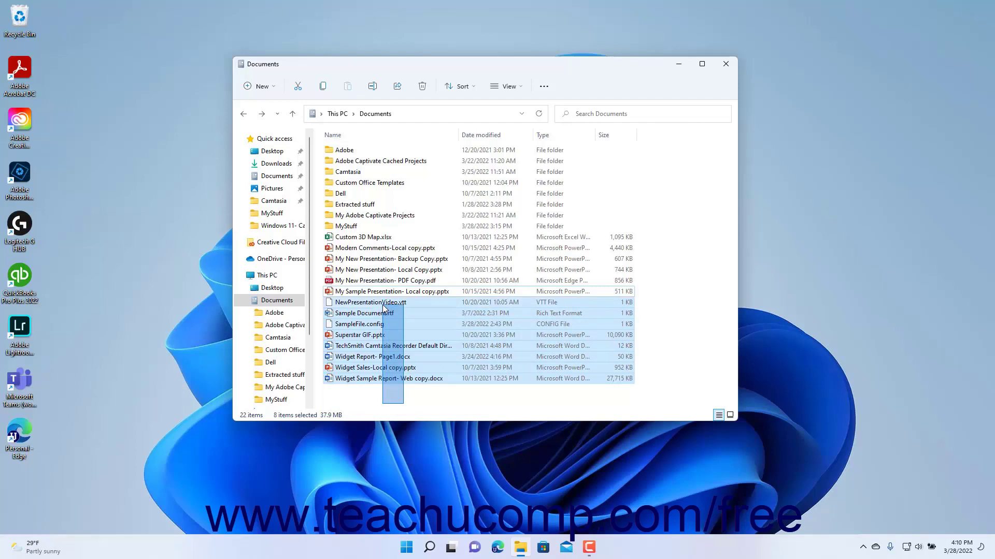
{"action": "left_click_drag", "start_coordinate": [384, 309], "coordinate": [383, 308]}
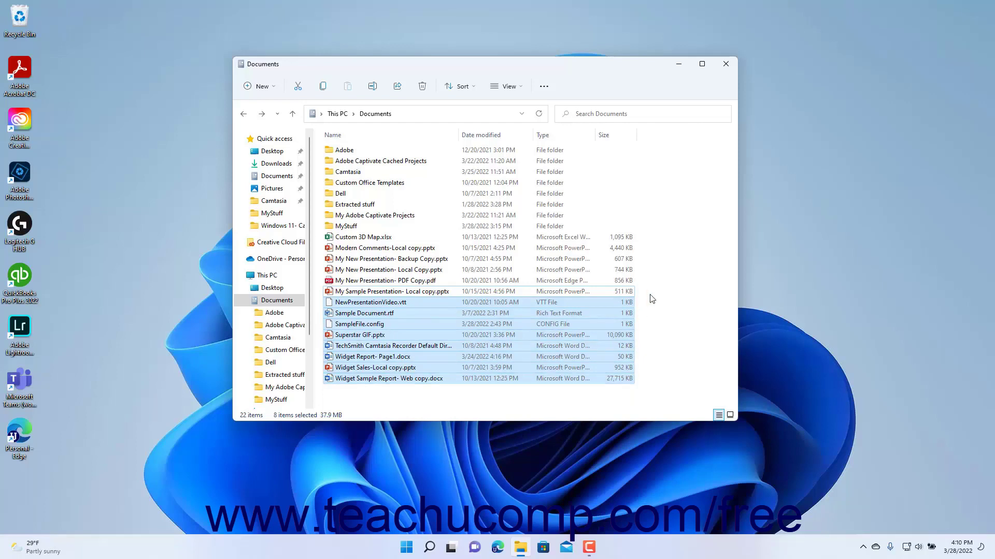
{"action": "left_click", "coordinate": [681, 276]}
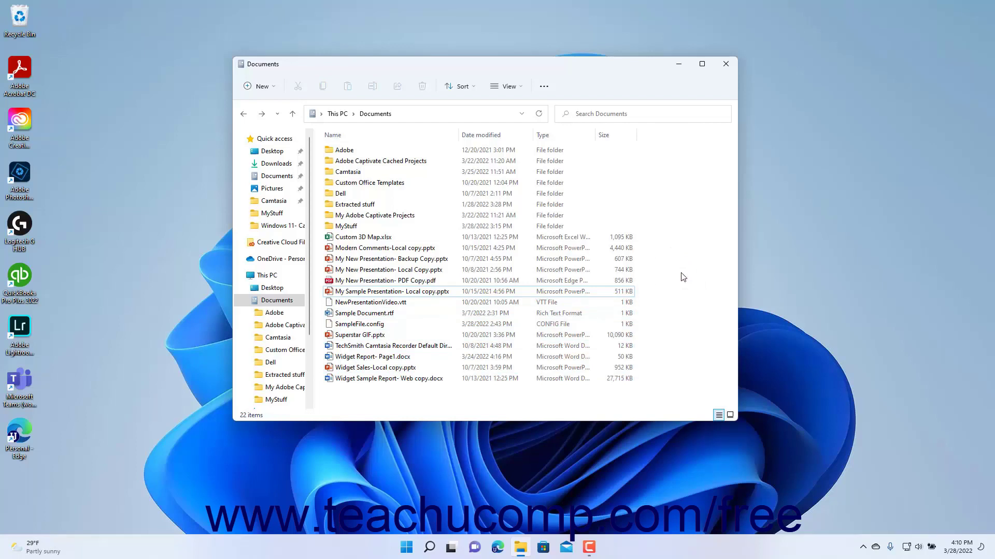
{"action": "left_click", "coordinate": [520, 87]}
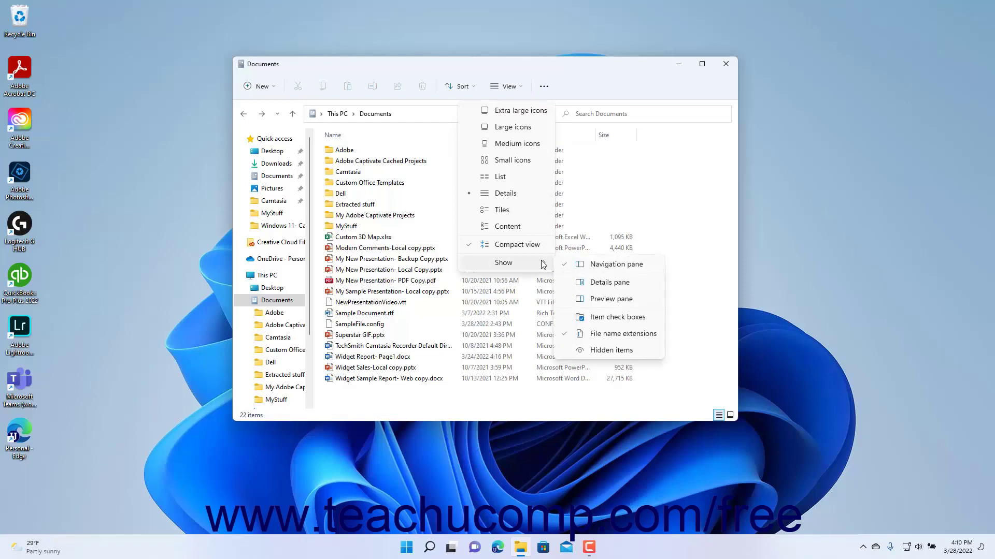
{"action": "mouse_move", "coordinate": [505, 263]}
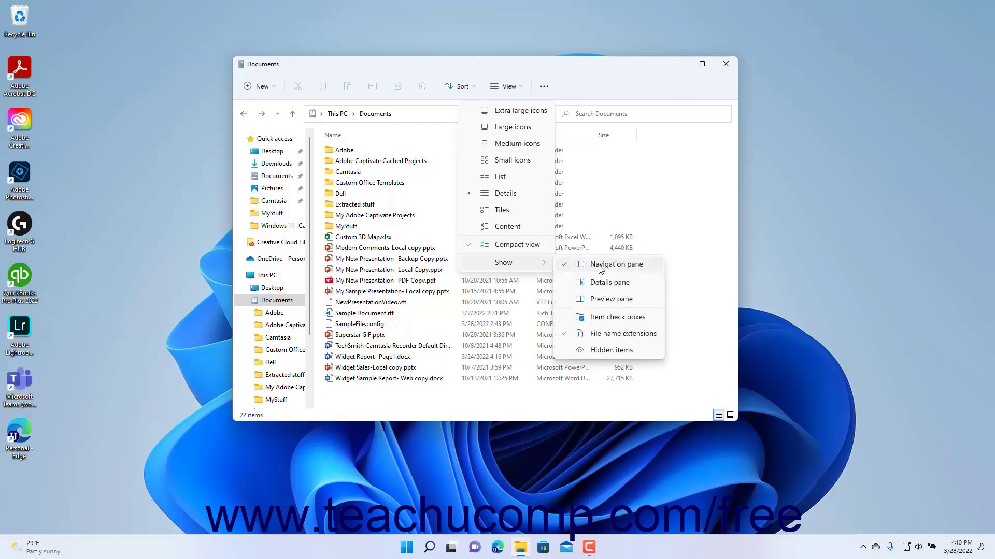
{"action": "left_click", "coordinate": [622, 322]}
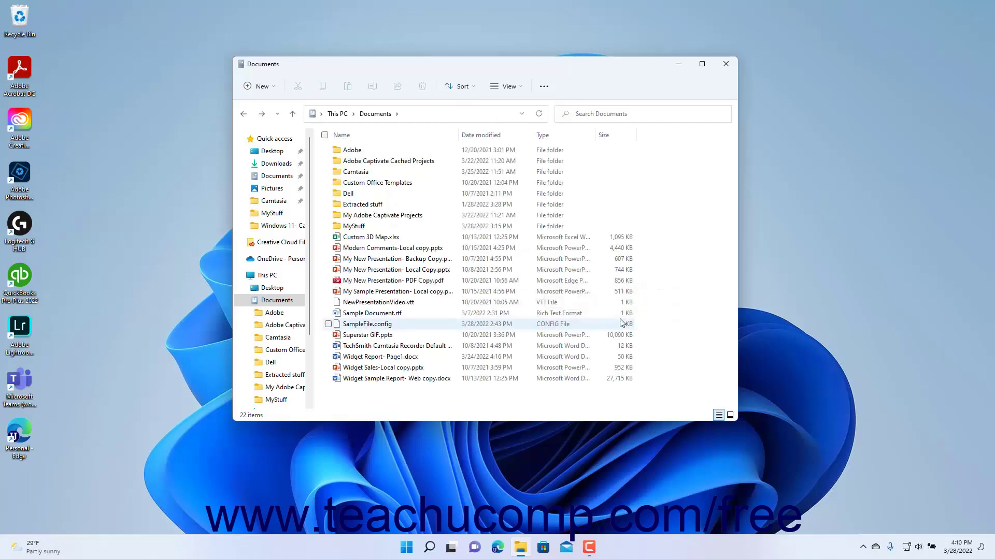
{"action": "mouse_move", "coordinate": [372, 313]}
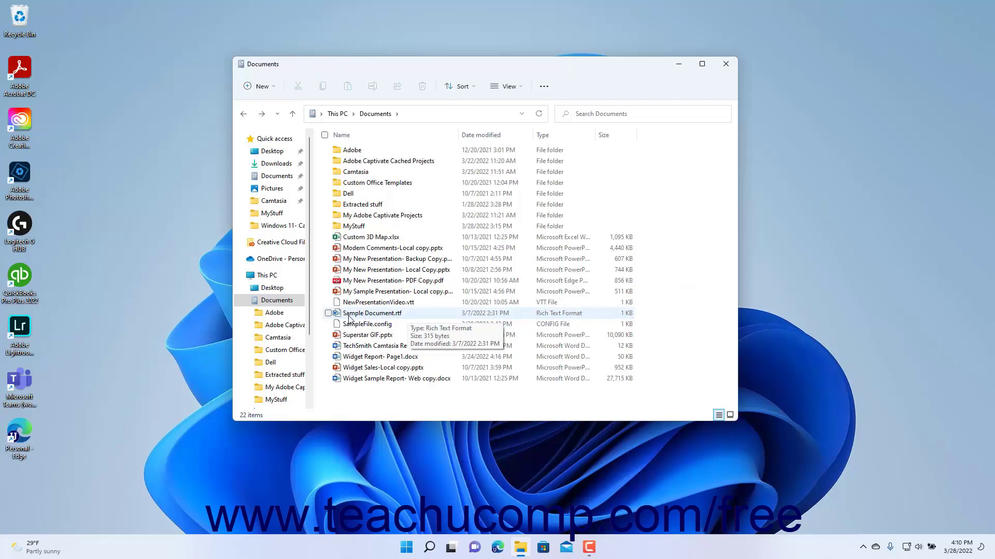
{"action": "left_click", "coordinate": [328, 313]}
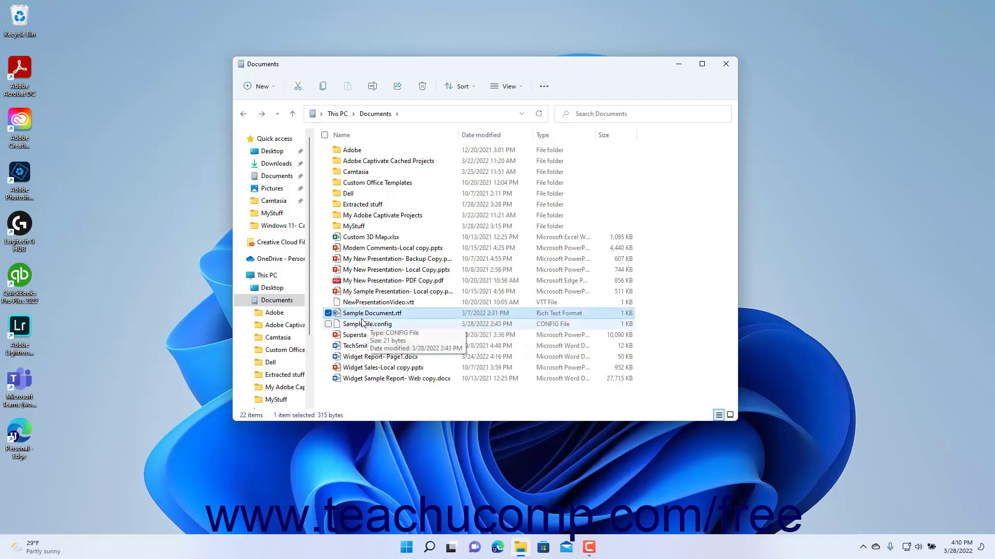
{"action": "left_click", "coordinate": [328, 313]}
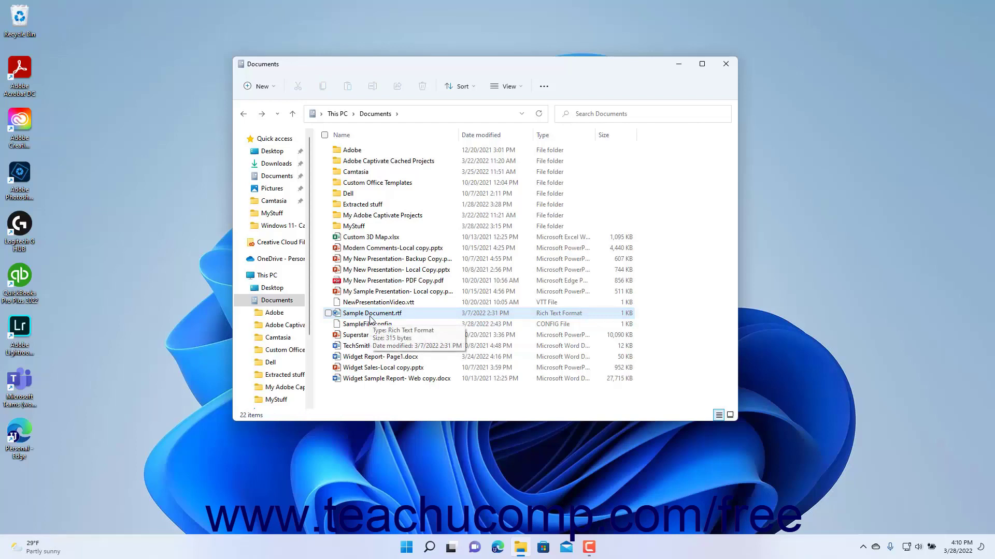
{"action": "left_click", "coordinate": [507, 86]}
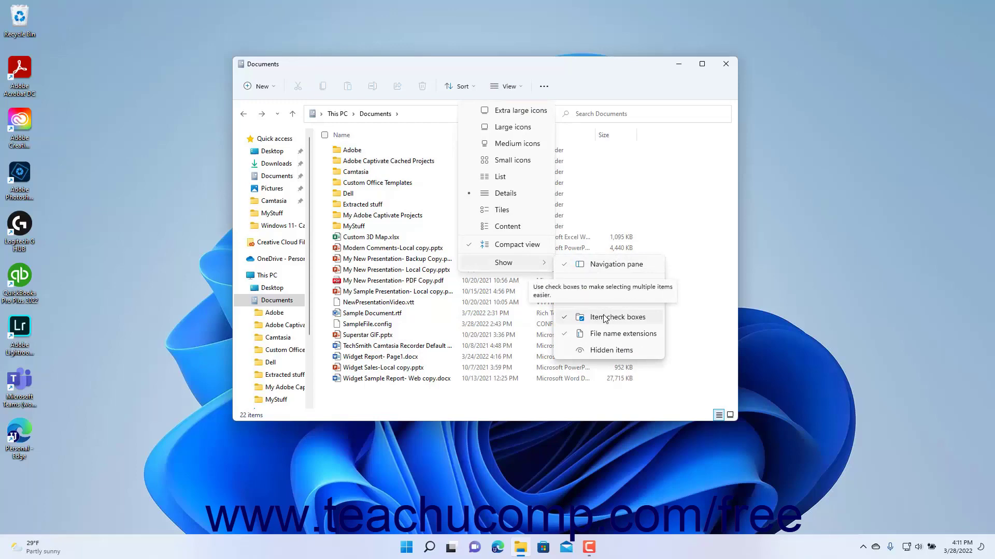
{"action": "left_click", "coordinate": [605, 318]}
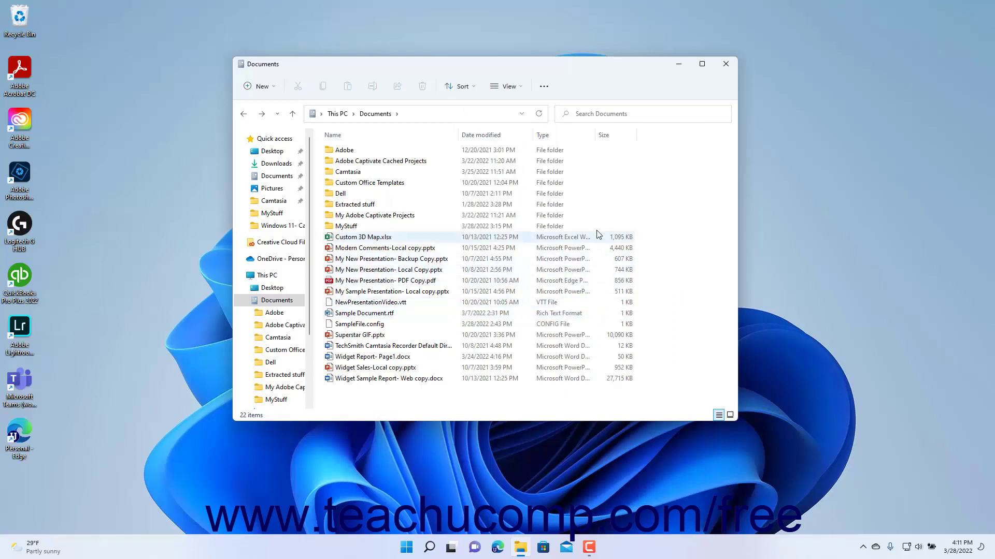
Step: Select all 22 items via Select all, clear them, then reselect everything with Ctrl+A
{"action": "left_click", "coordinate": [545, 94]}
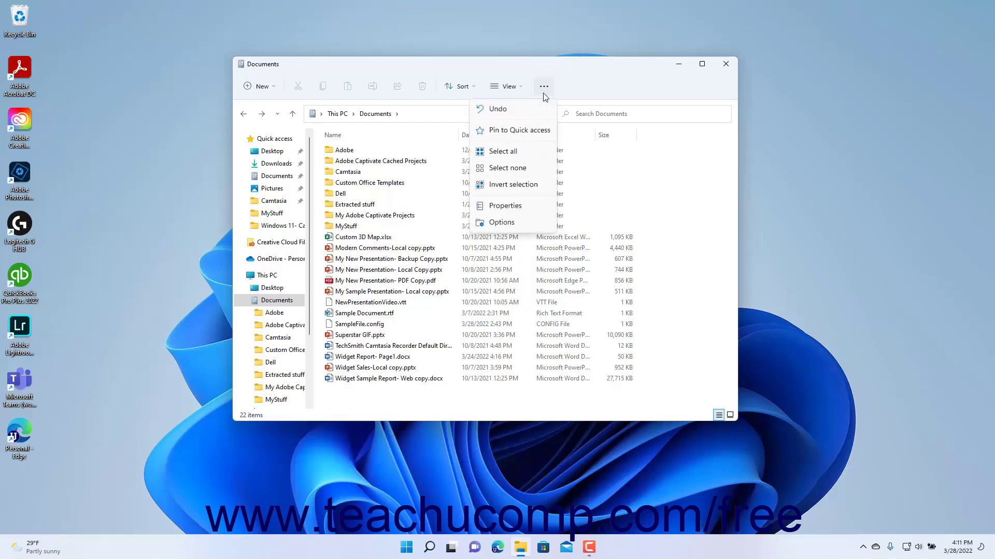
{"action": "left_click", "coordinate": [539, 152]}
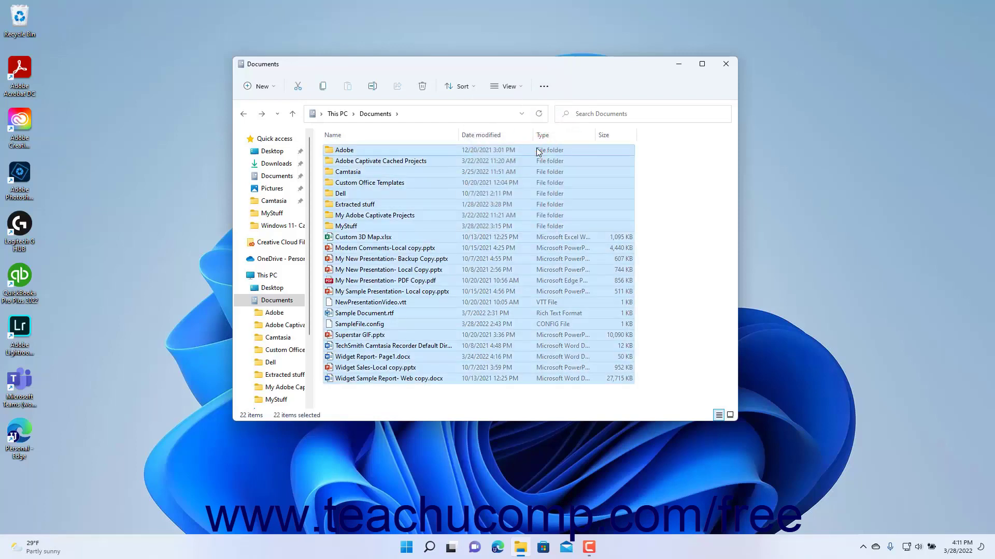
{"action": "left_click", "coordinate": [683, 178]}
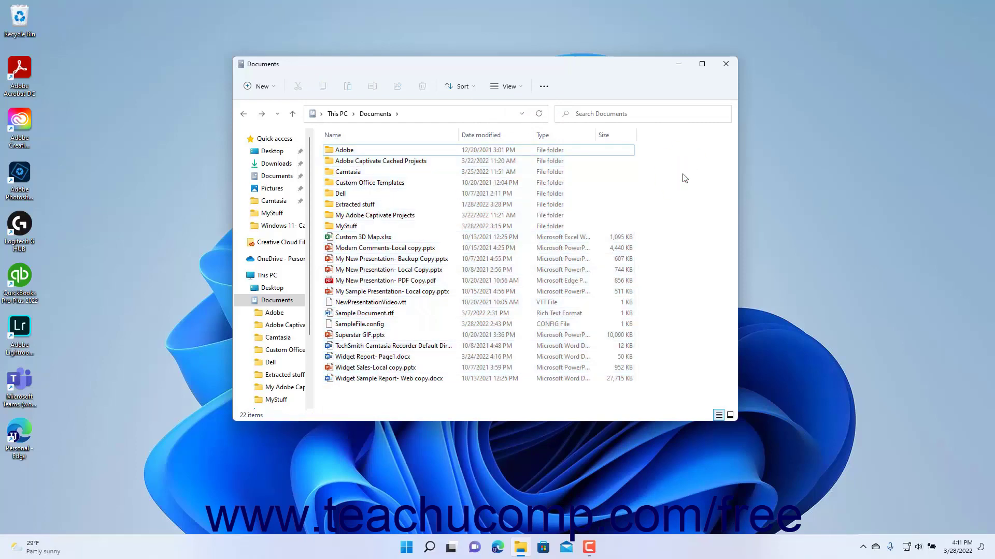
{"action": "key", "text": "ctrl+a"}
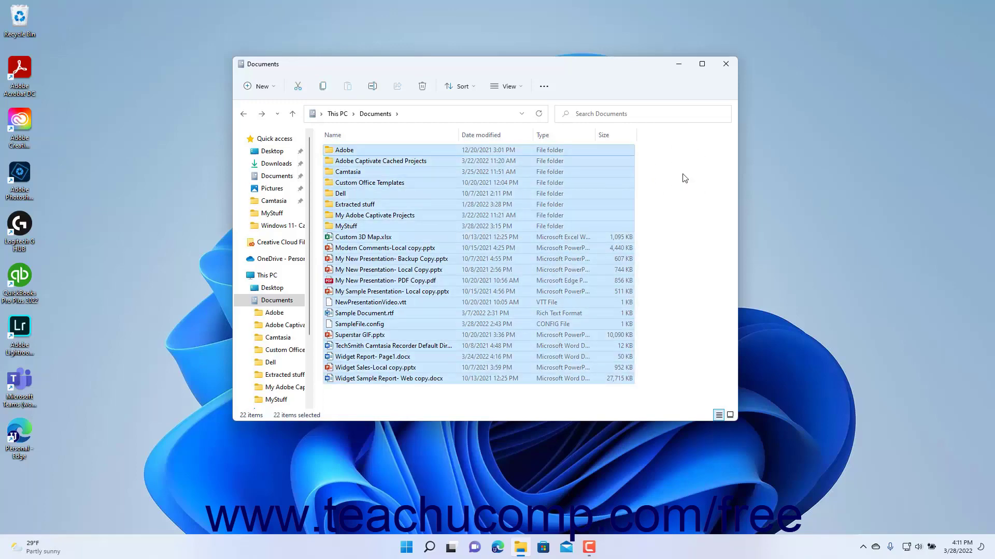
Step: Select the five files from Modern Comments-Local copy.pptx through My Sample Presentation, then invert to the other 17
{"action": "left_click", "coordinate": [684, 177]}
{"action": "left_click", "coordinate": [432, 247]}
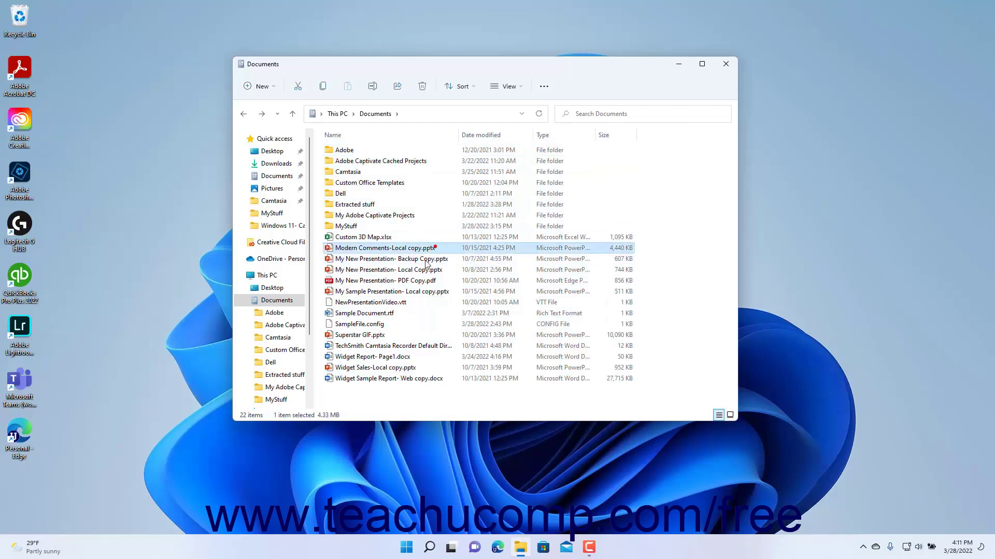
{"action": "left_click", "coordinate": [401, 292], "text": "shift"}
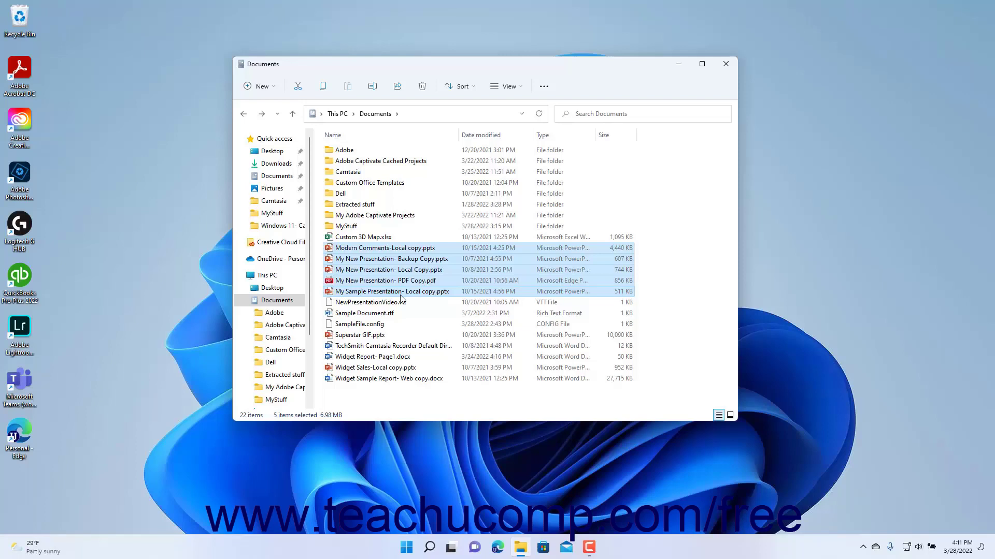
{"action": "left_click", "coordinate": [543, 90]}
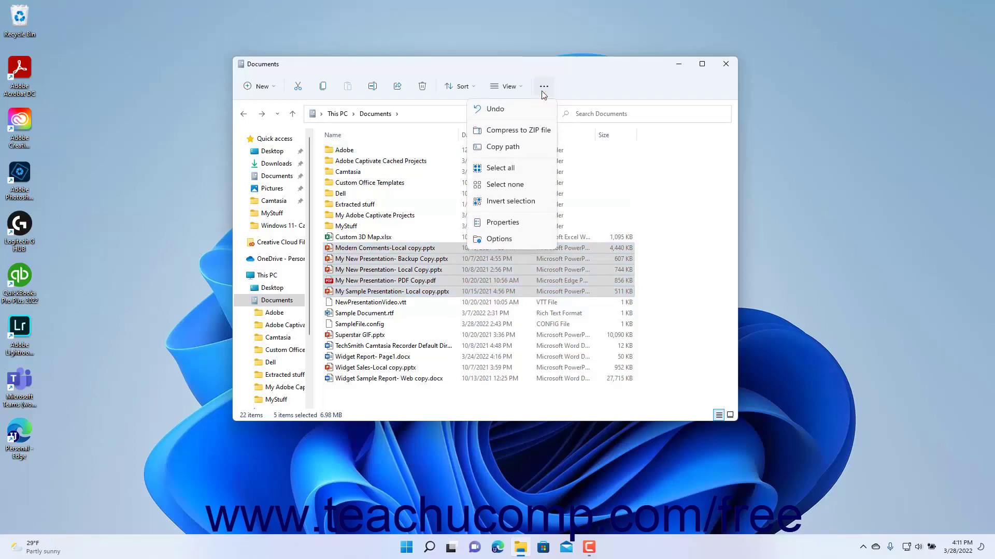
{"action": "left_click", "coordinate": [529, 202]}
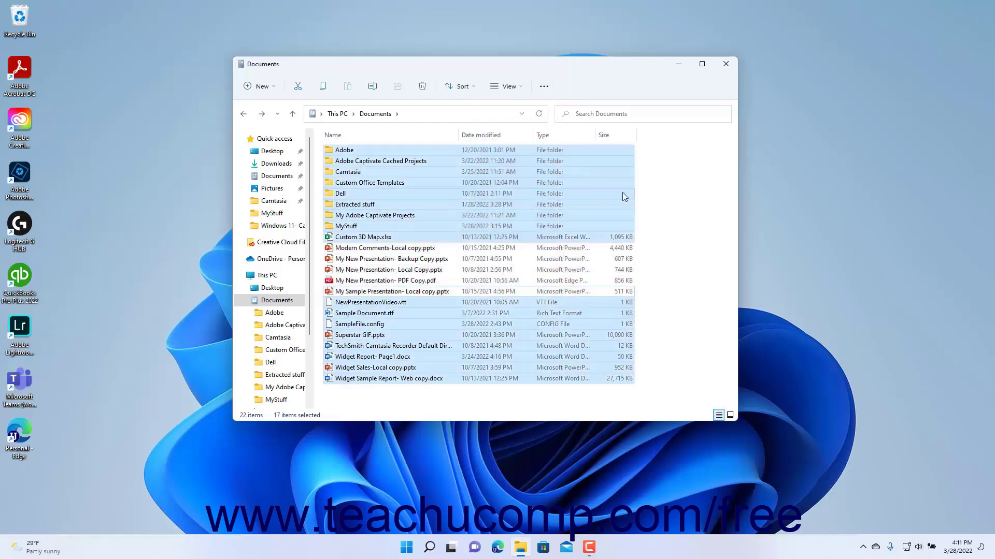